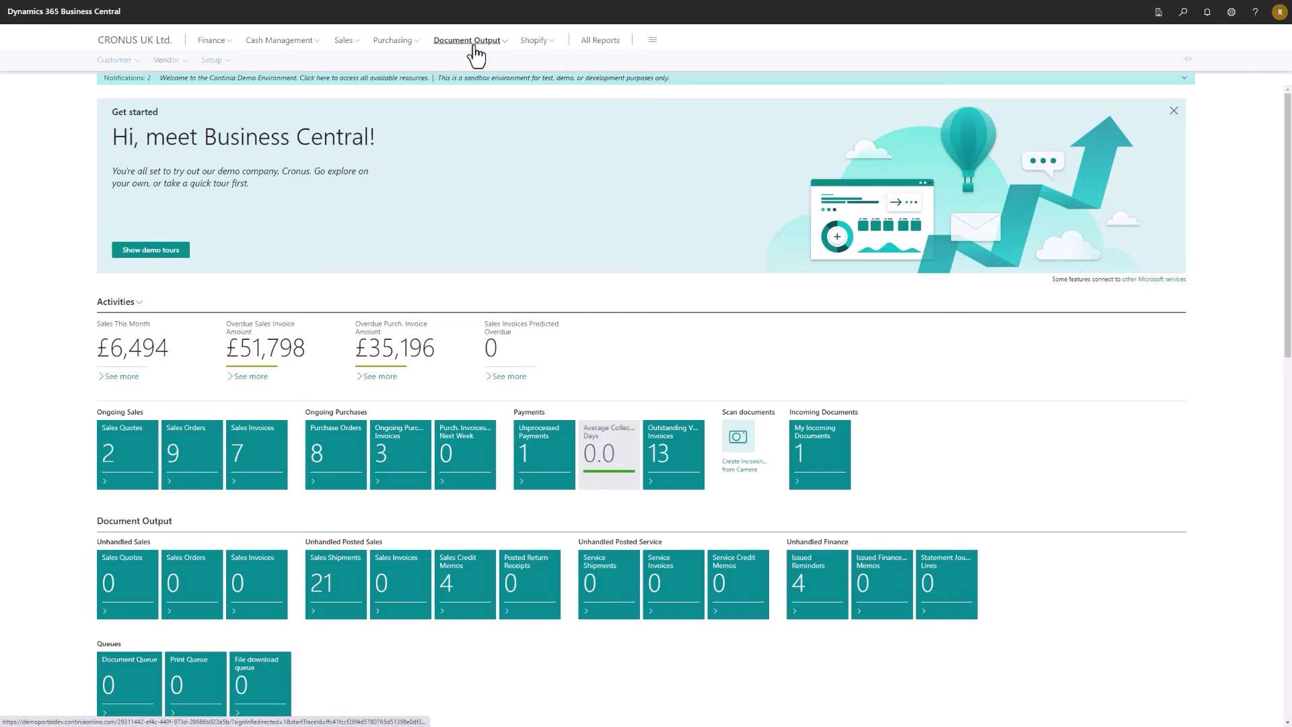
Open the Setup menu under Document Output on the home page.
left_click(213, 62)
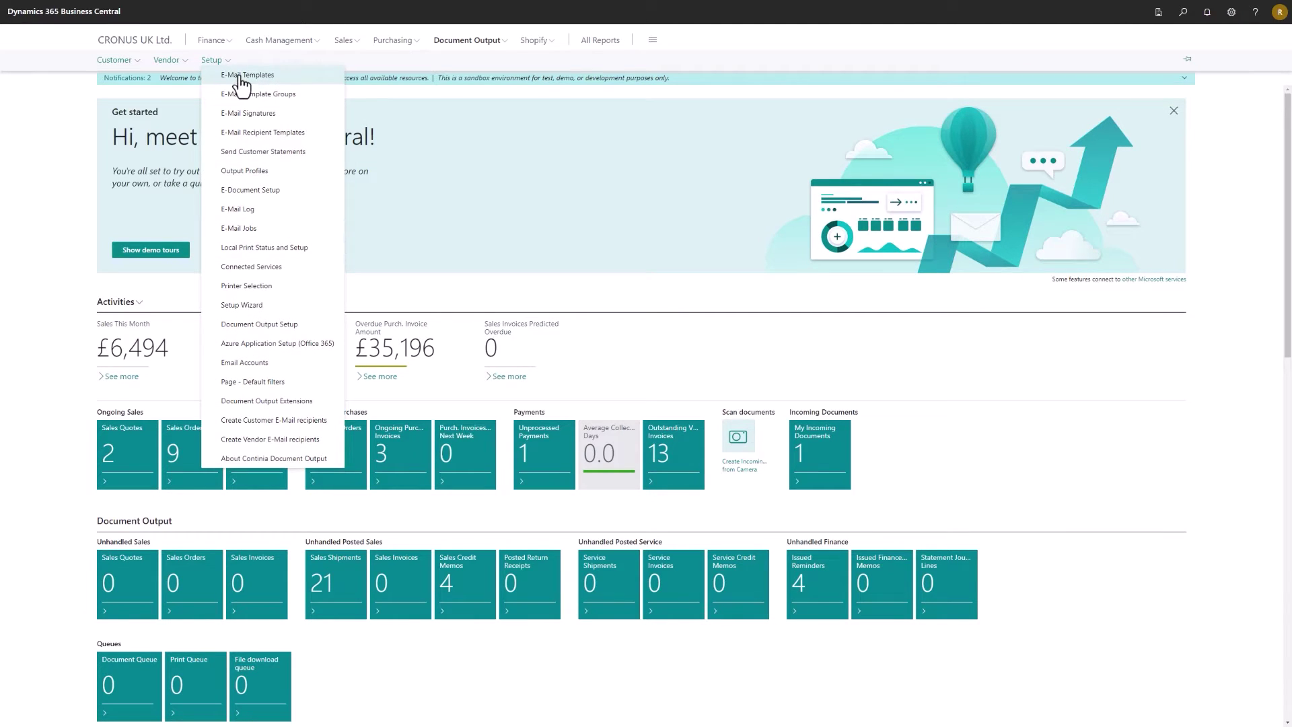
Open the E-Mail Templates list and select the SALESINVOICE template.
left_click(240, 76)
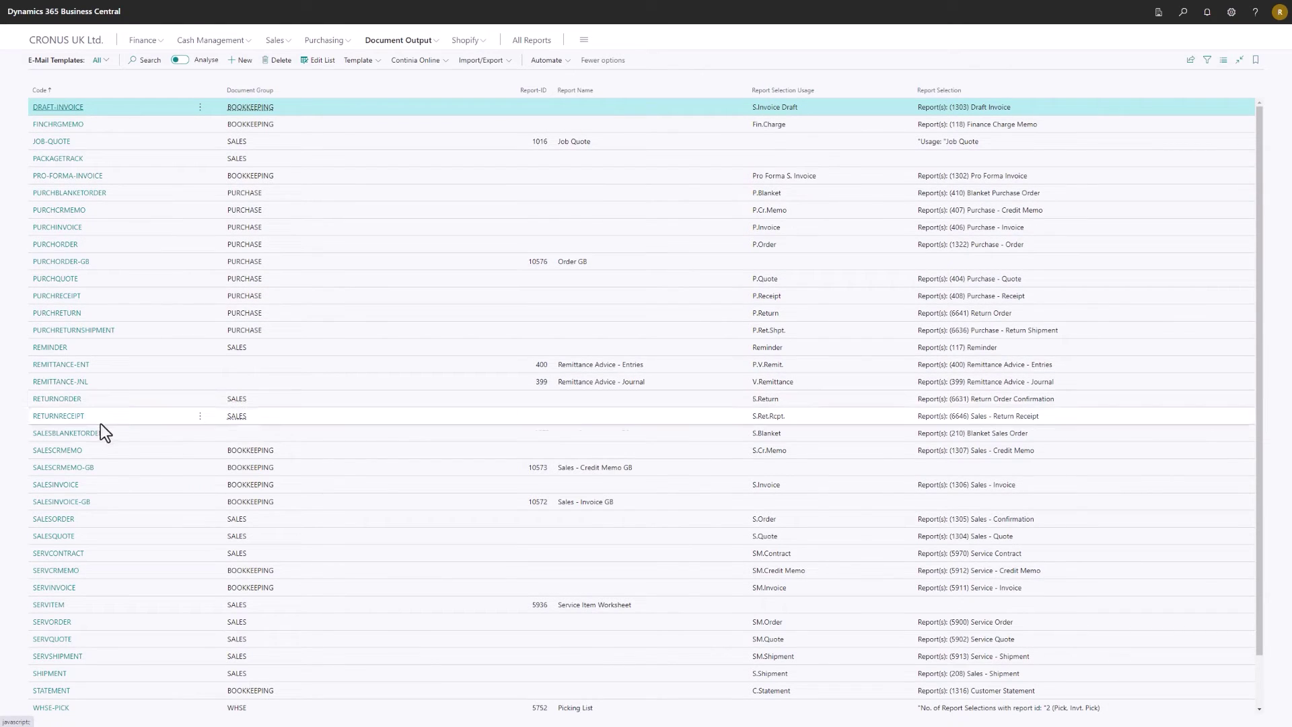
left_click(72, 489)
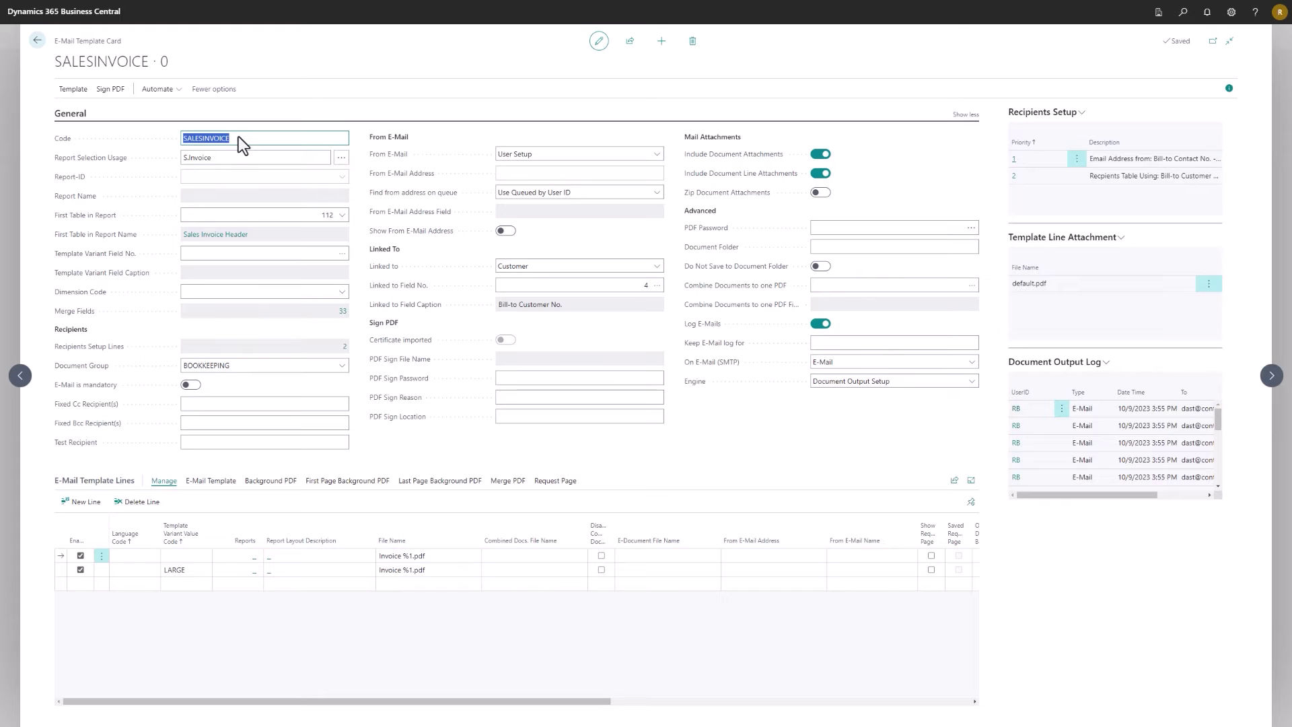
Check the SALESINVOICE code and S.Invoice usage, then look up fields for Template Variant Field No.
left_click(236, 137)
left_click(200, 158)
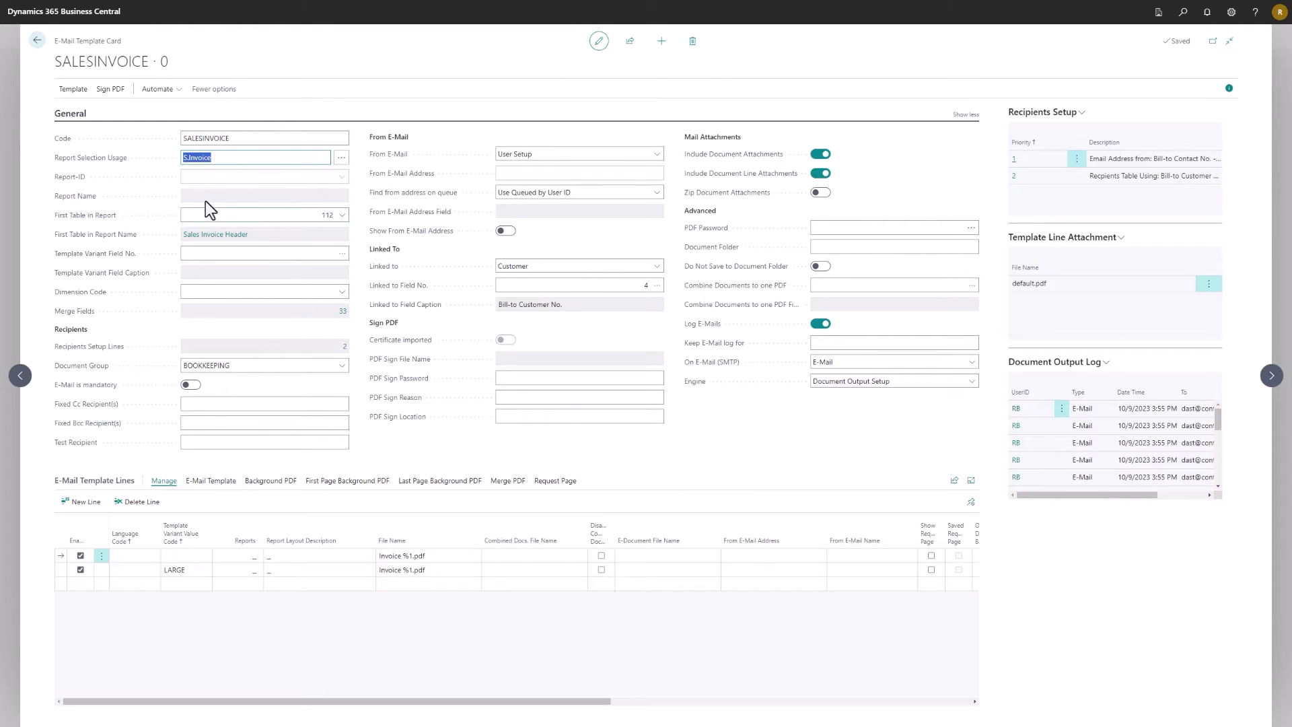
left_click(343, 258)
left_click(342, 253)
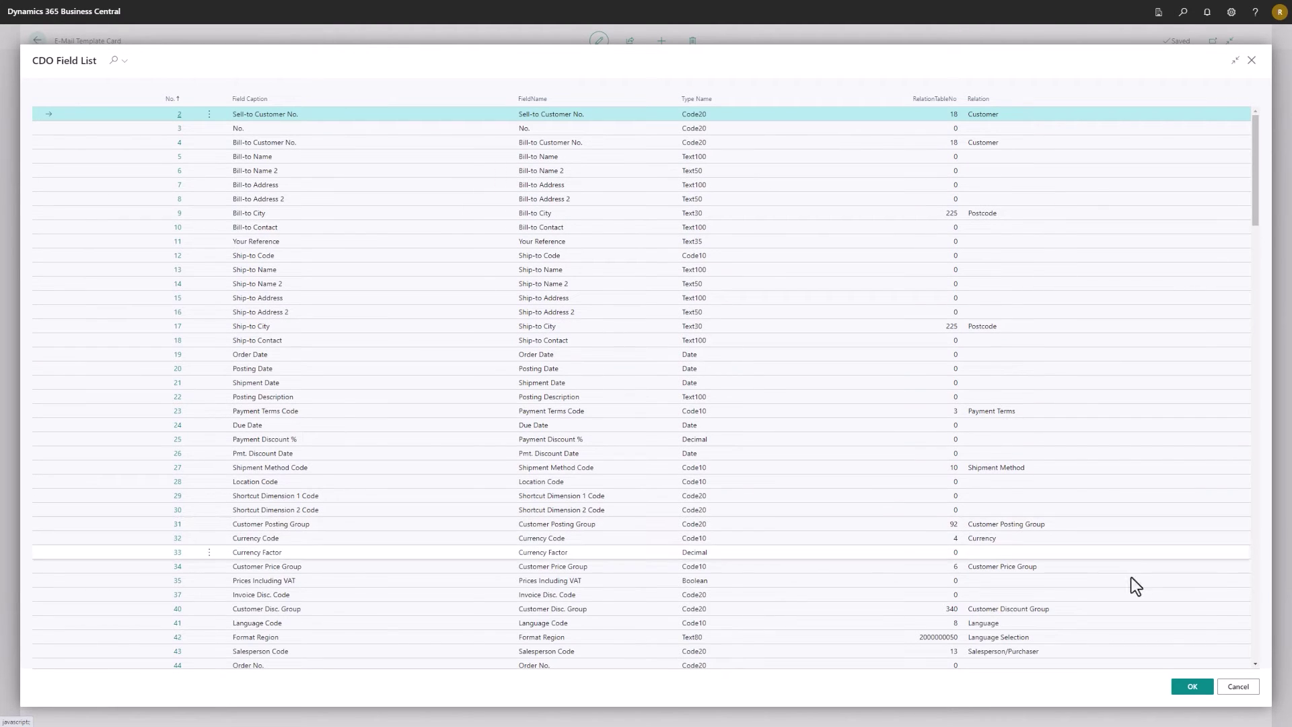
Cancel the CDO Field List without picking a field.
left_click(1238, 688)
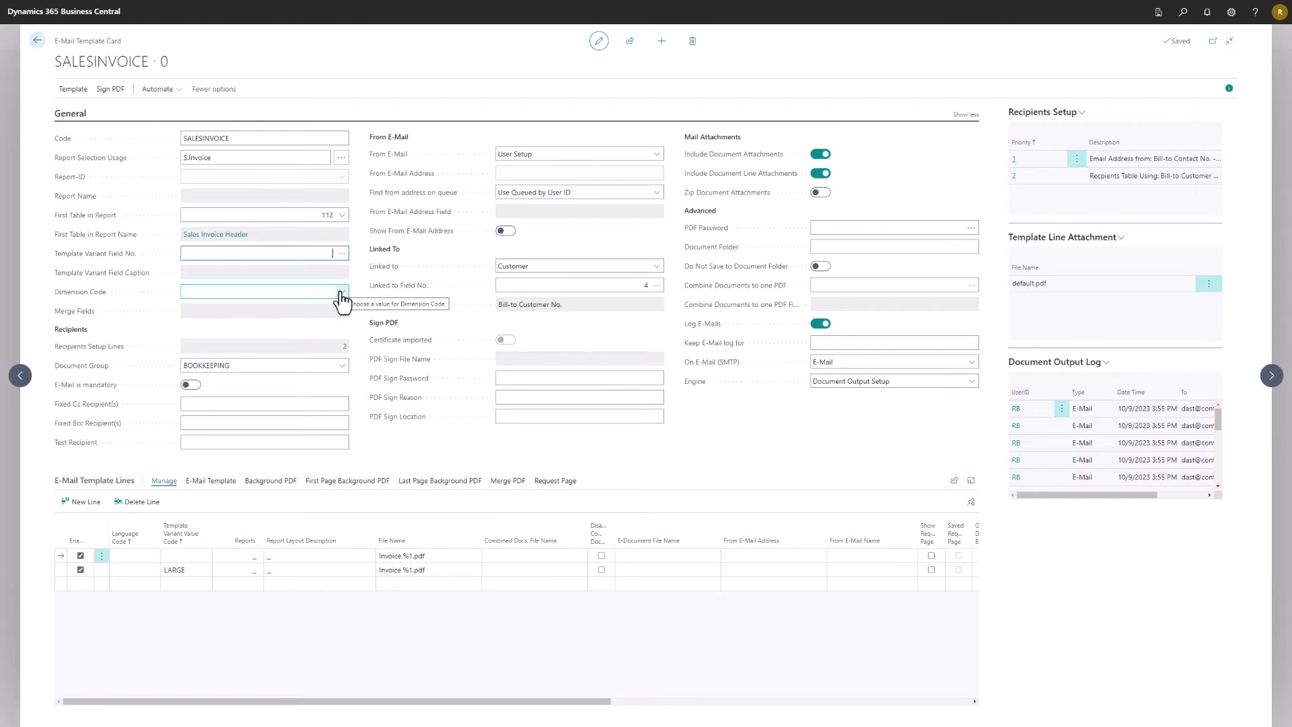
Set the template's Dimension Code to CUSTOMERGROUP.
left_click(341, 294)
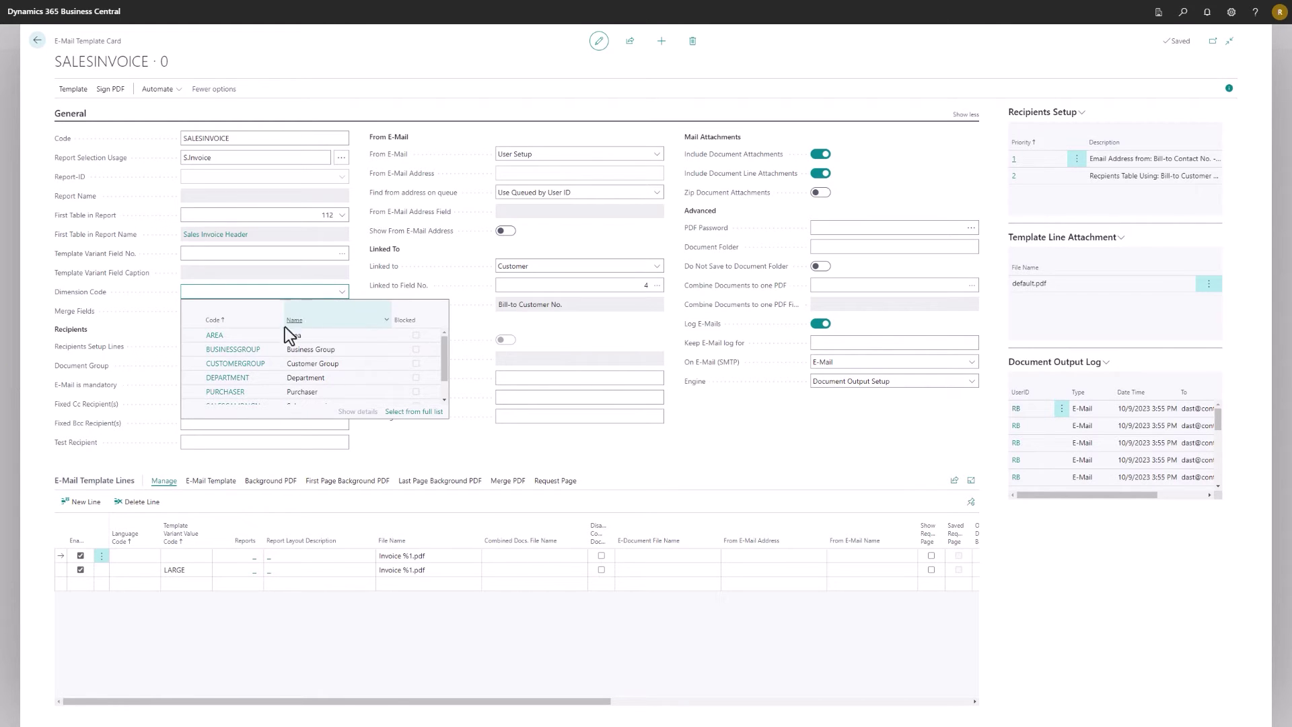
left_click(241, 362)
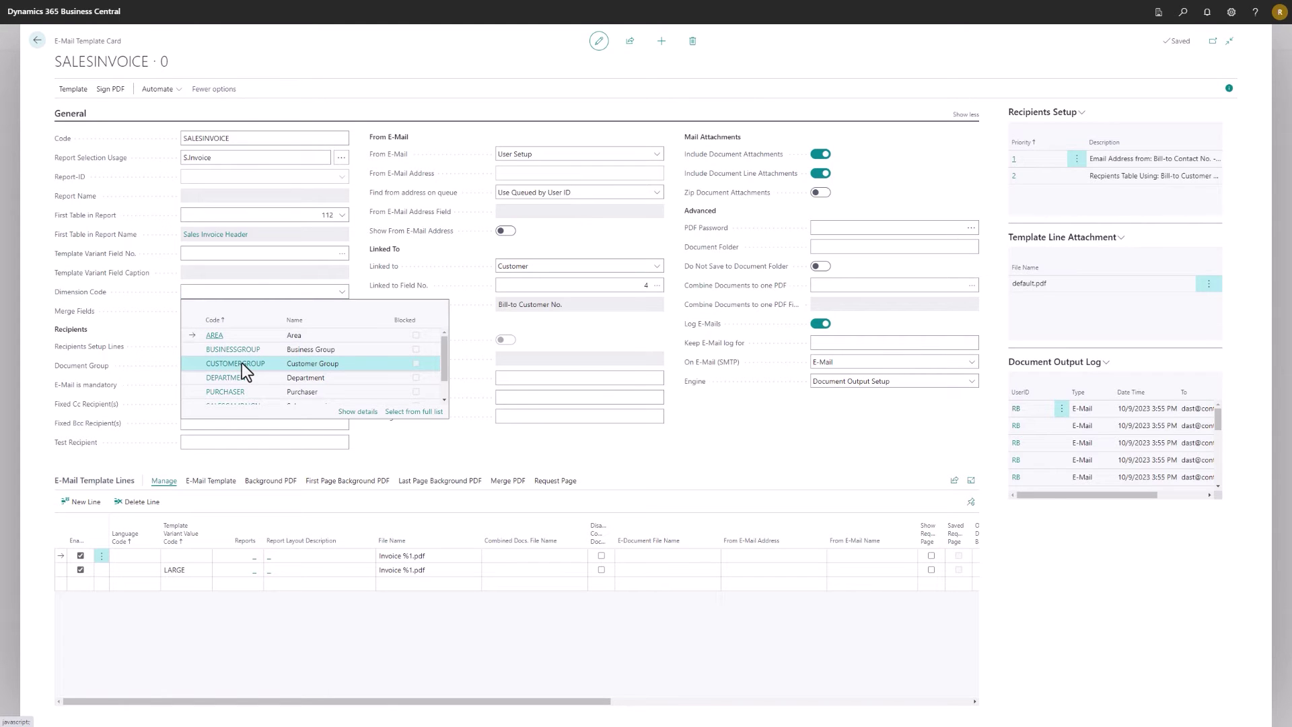
left_click(240, 362)
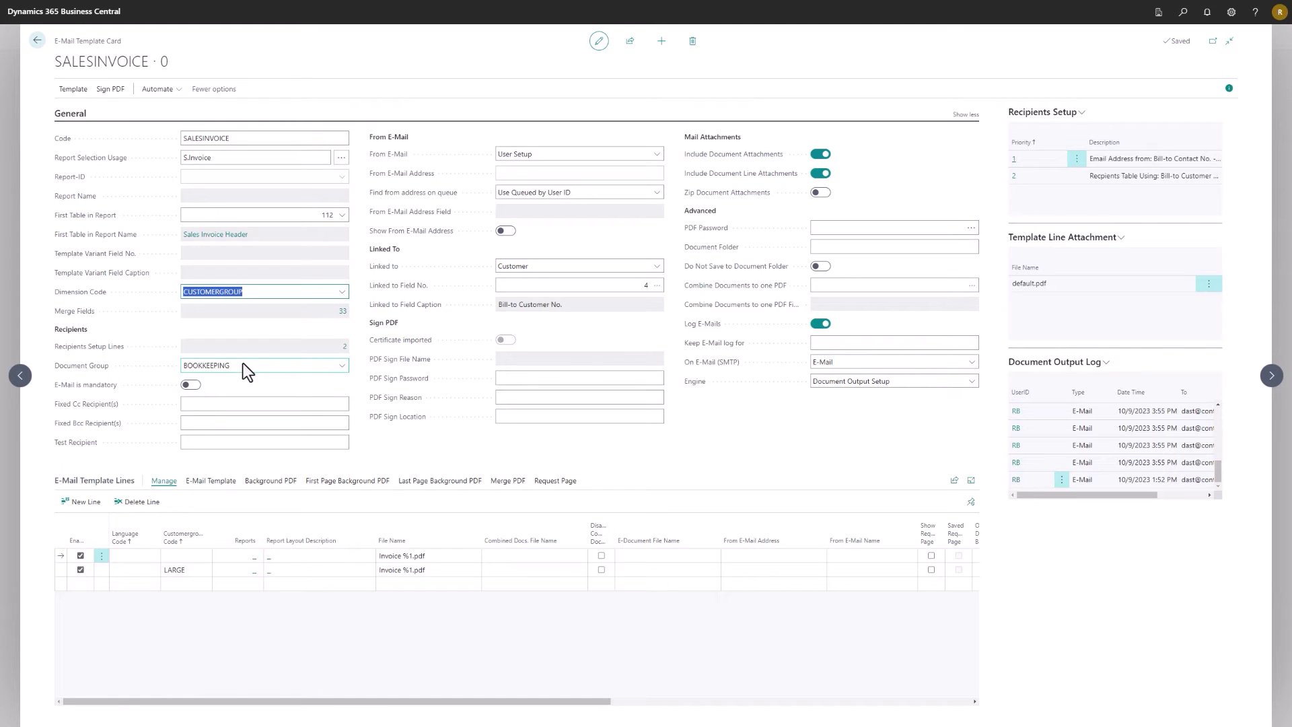
Move the contact e-mail recipient line down so Bill-to Customer No. becomes priority 1.
left_click(344, 348)
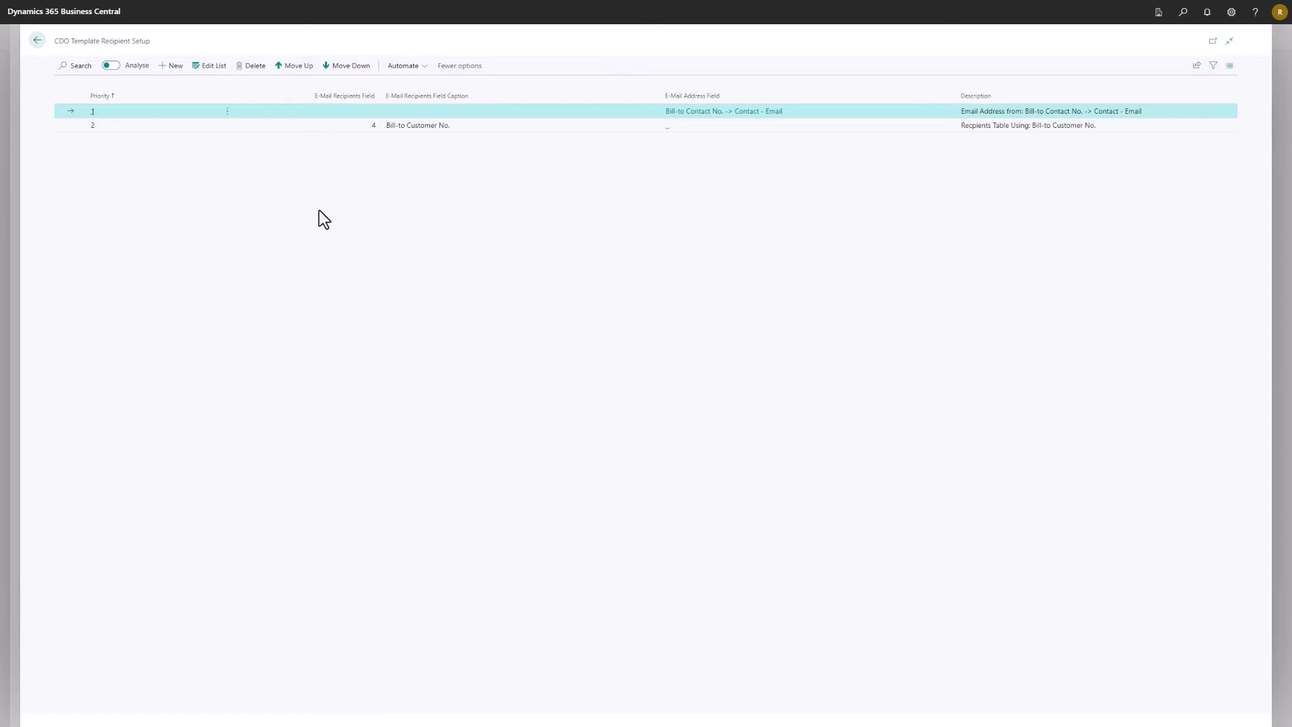
left_click(335, 74)
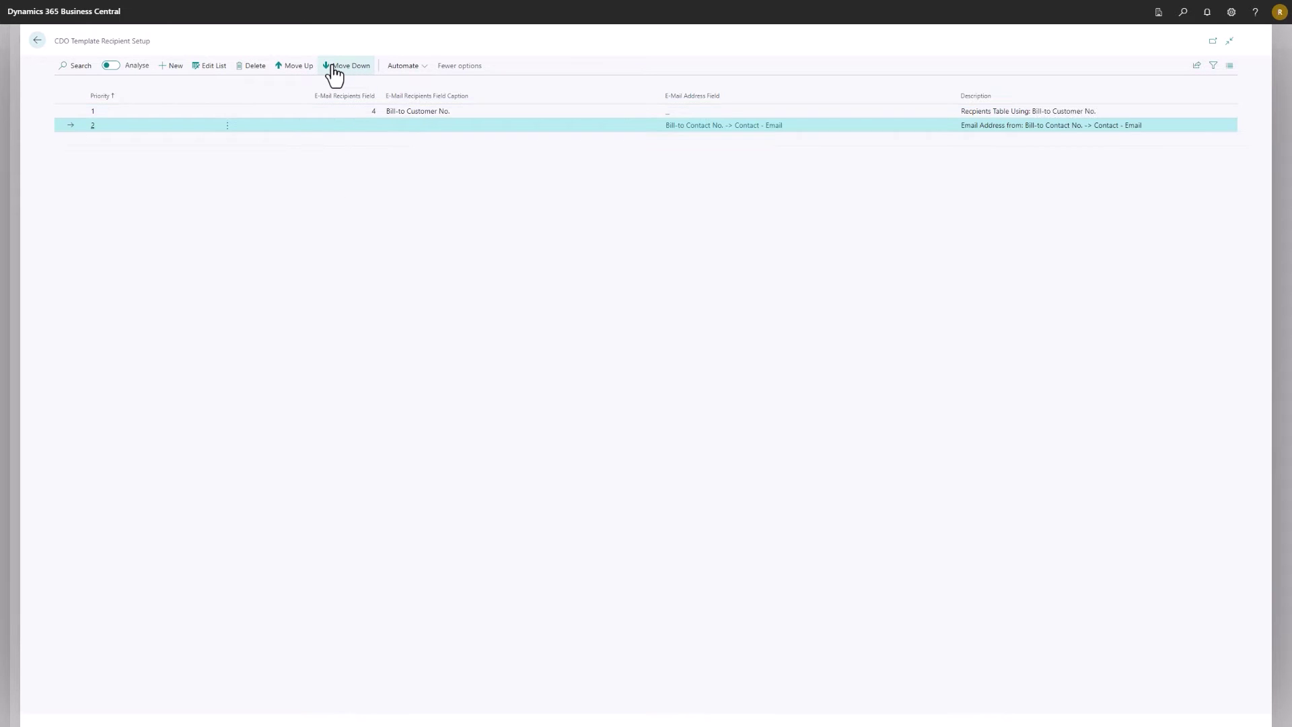
left_click(37, 42)
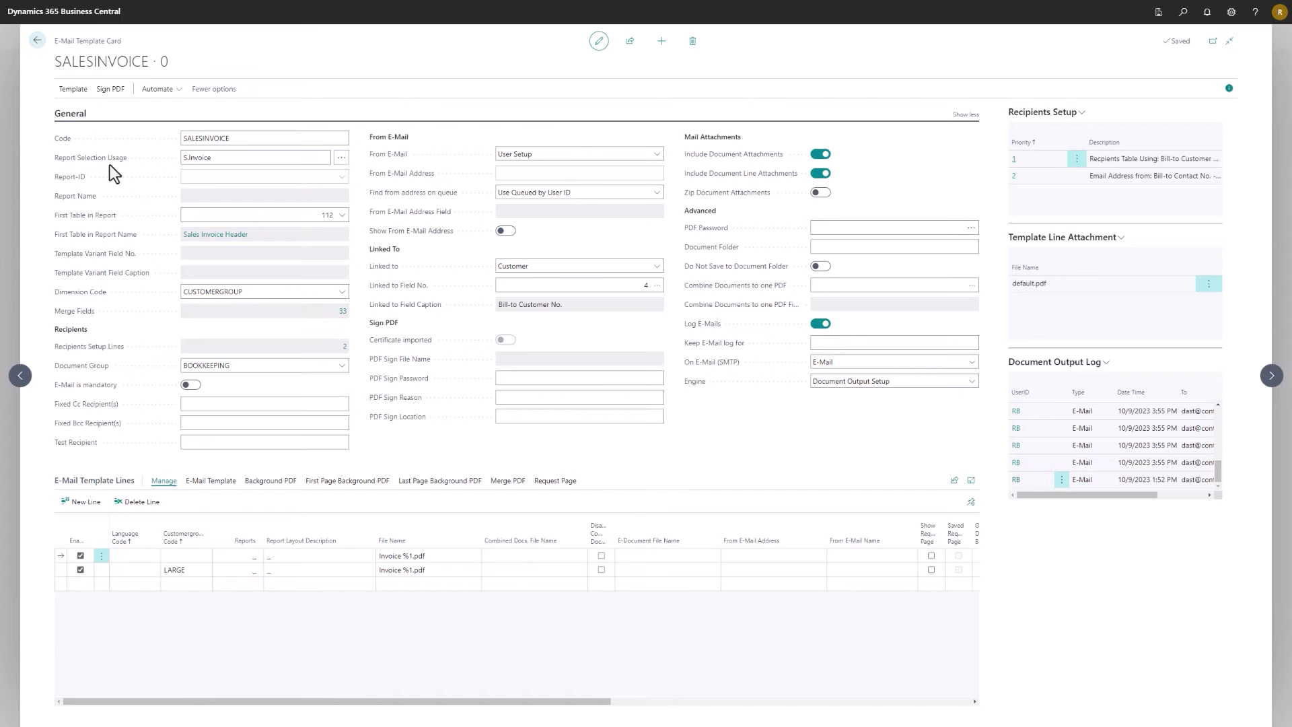
Set Find from address on queue to Use dispatchers User ID.
left_click(574, 148)
left_click(560, 174)
left_click(557, 193)
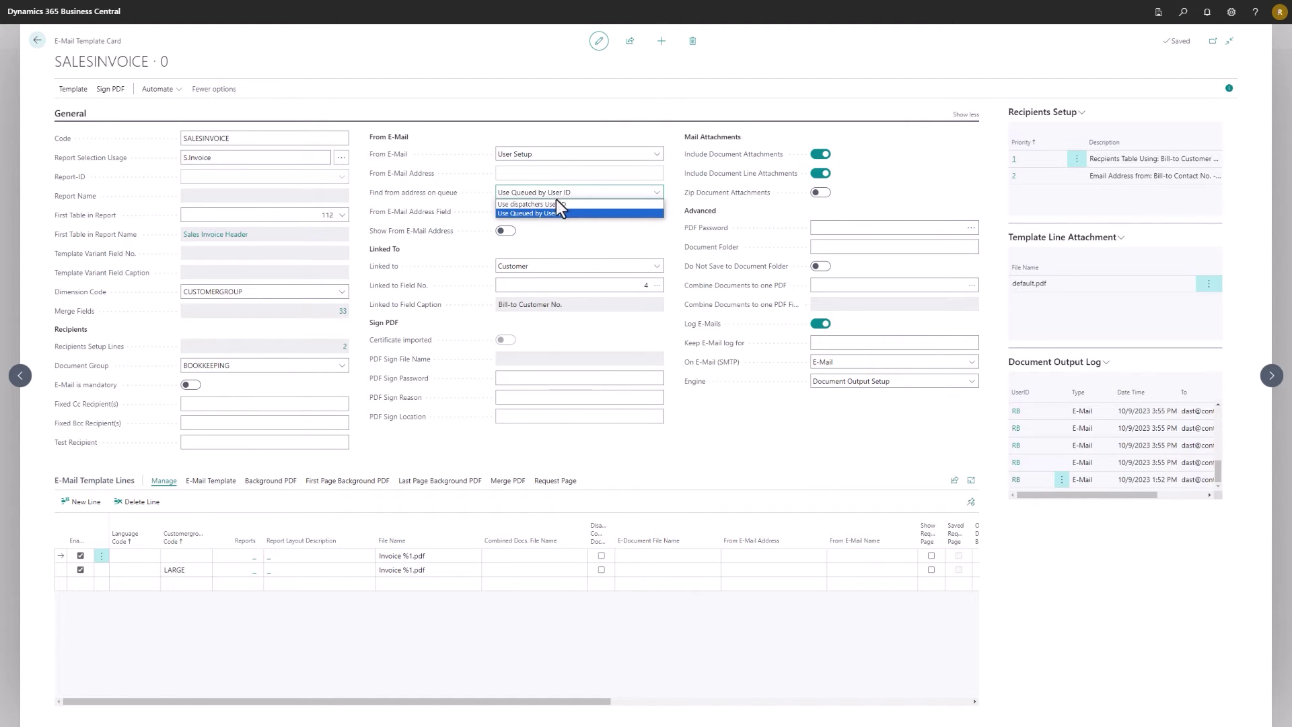
left_click(556, 202)
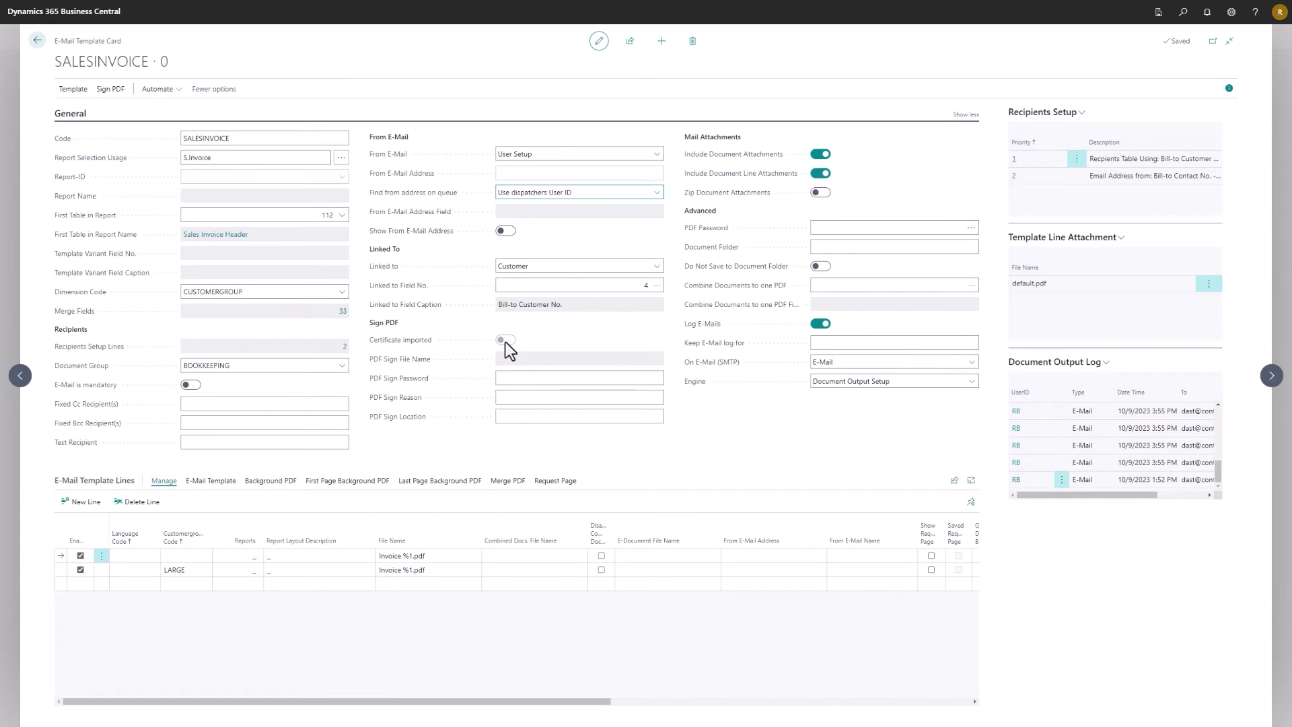
left_click(506, 380)
left_click(506, 397)
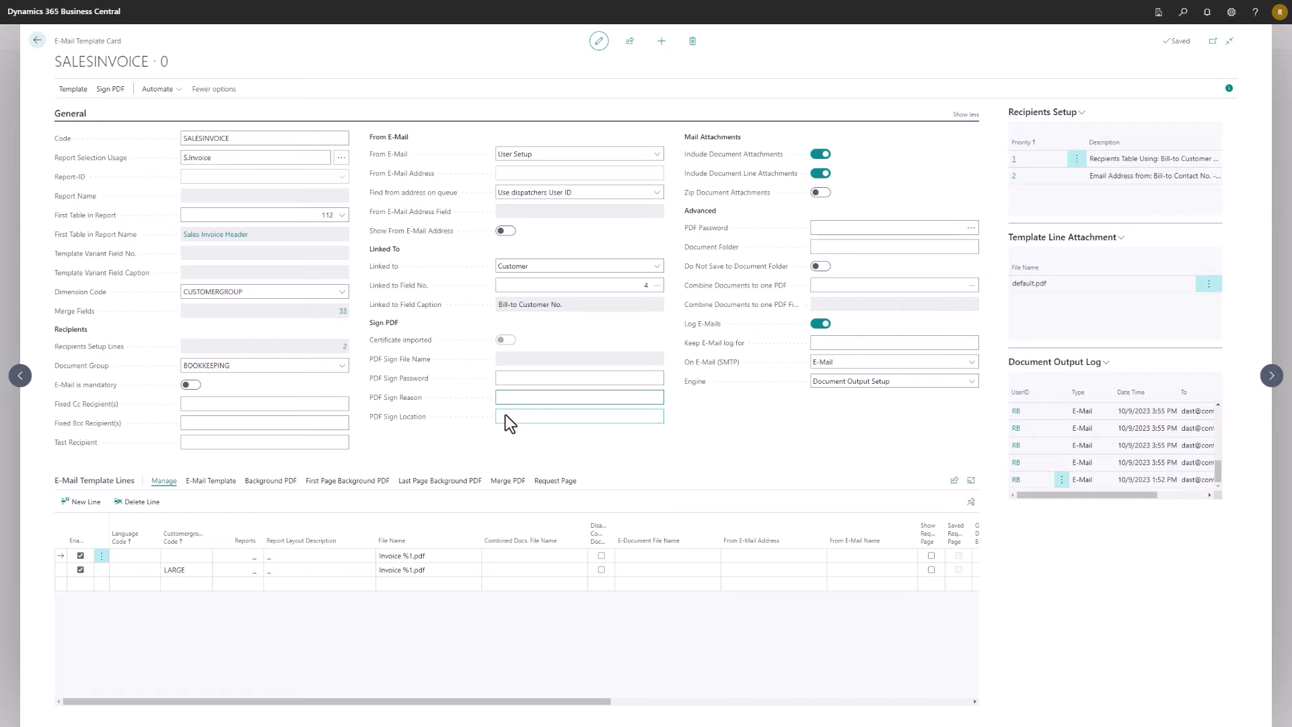
left_click(509, 418)
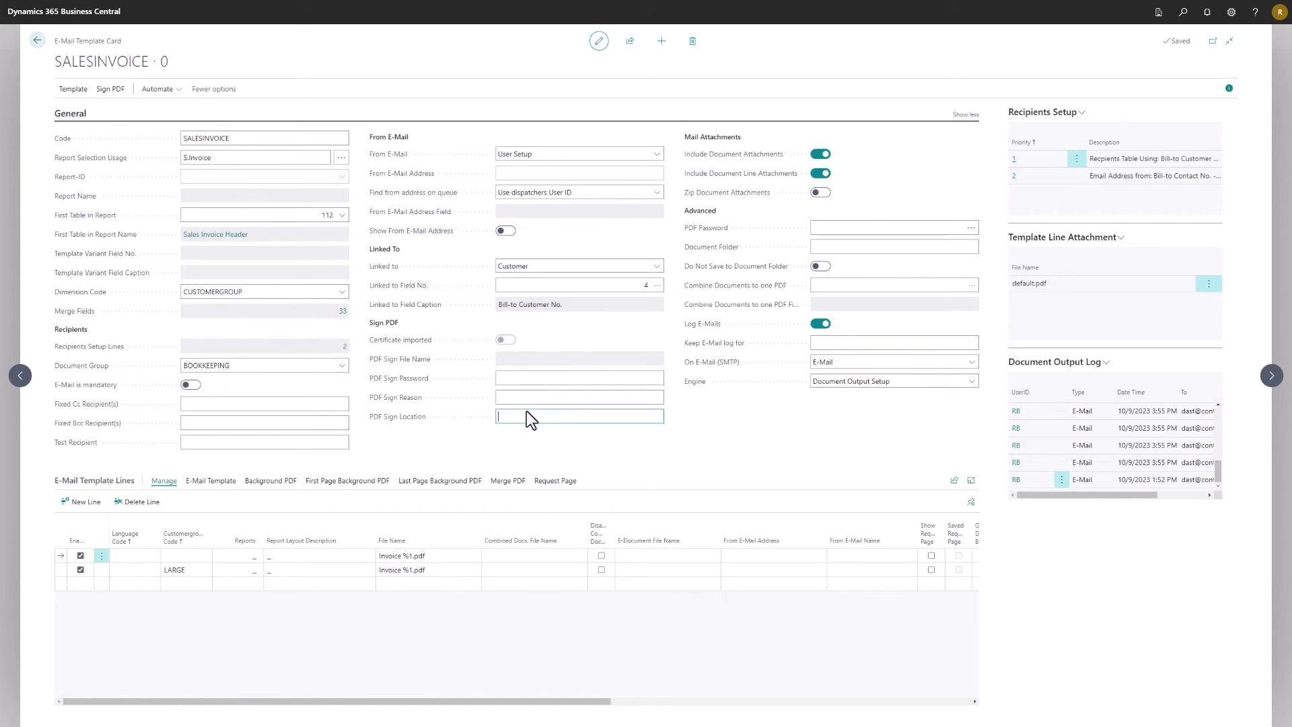
left_click(820, 154)
left_click(820, 173)
left_click(820, 155)
left_click(820, 174)
left_click(822, 228)
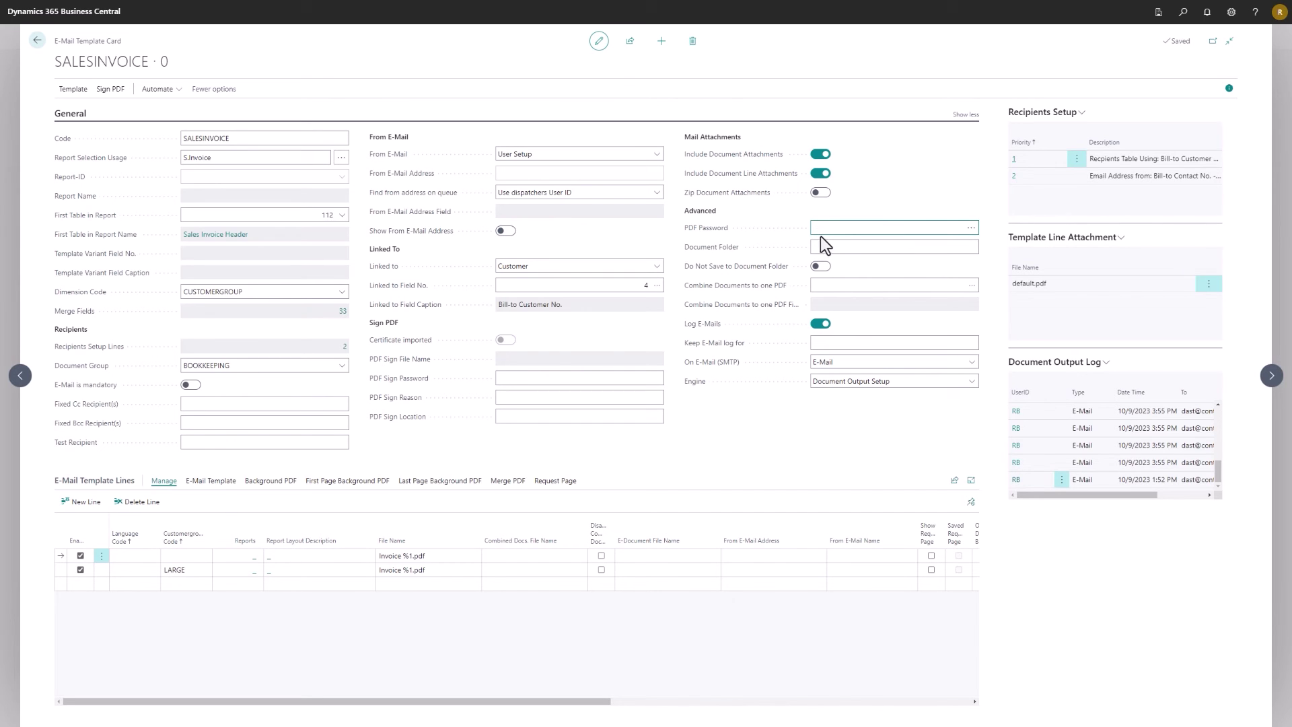
left_click(818, 249)
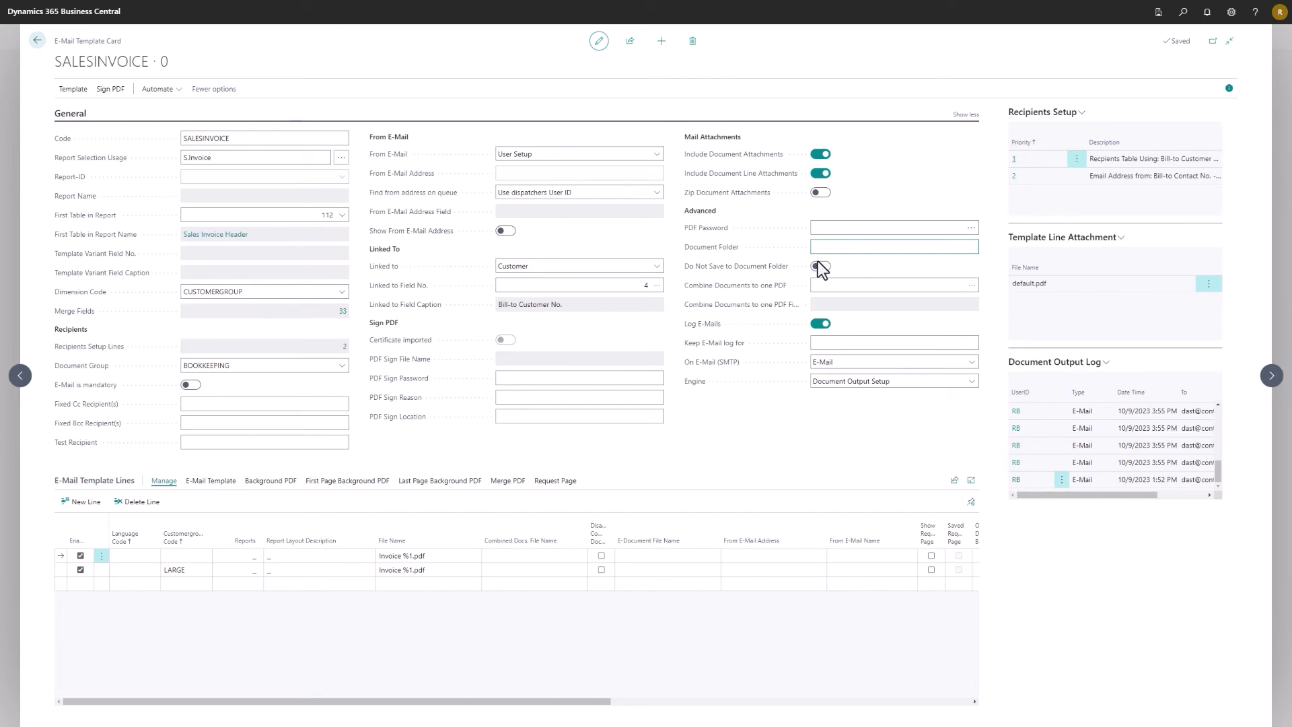
left_click(819, 326)
left_click(818, 325)
left_click(820, 343)
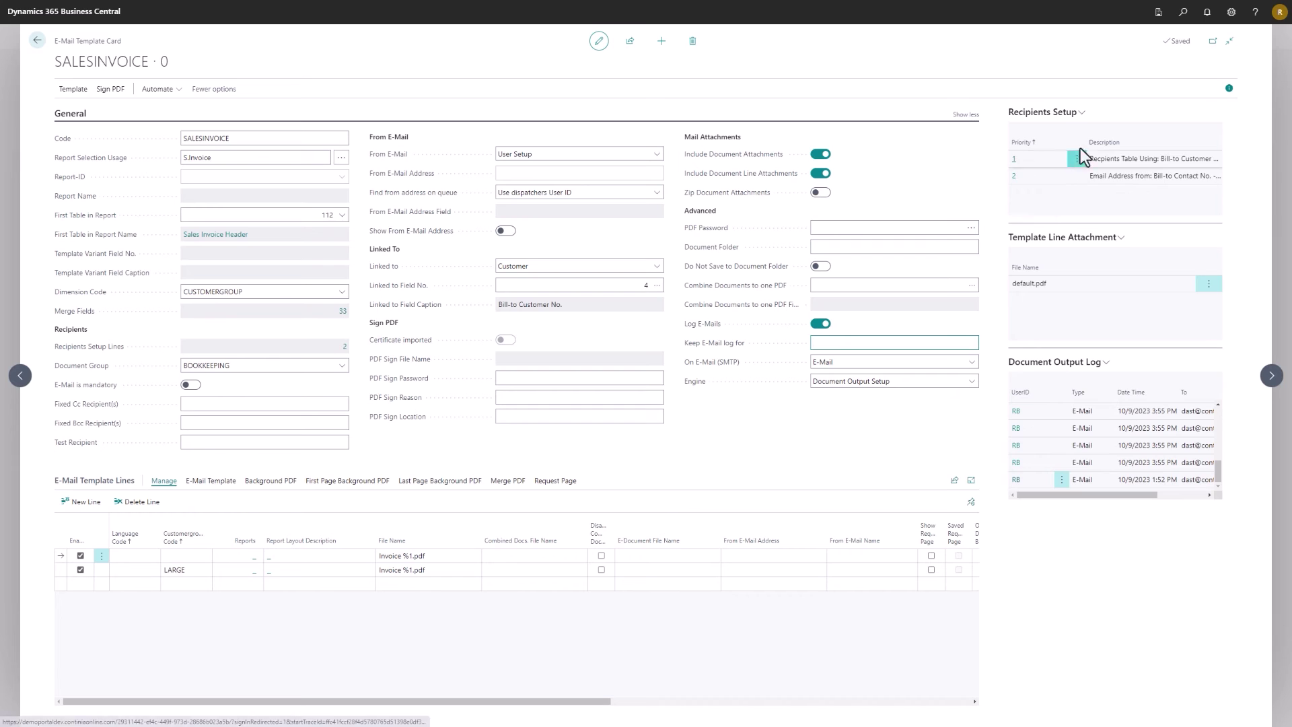
Sort recipients by Priority descending and show the LARGE line's attachments, variant.pdf and variant-2.pdf.
left_click(1030, 143)
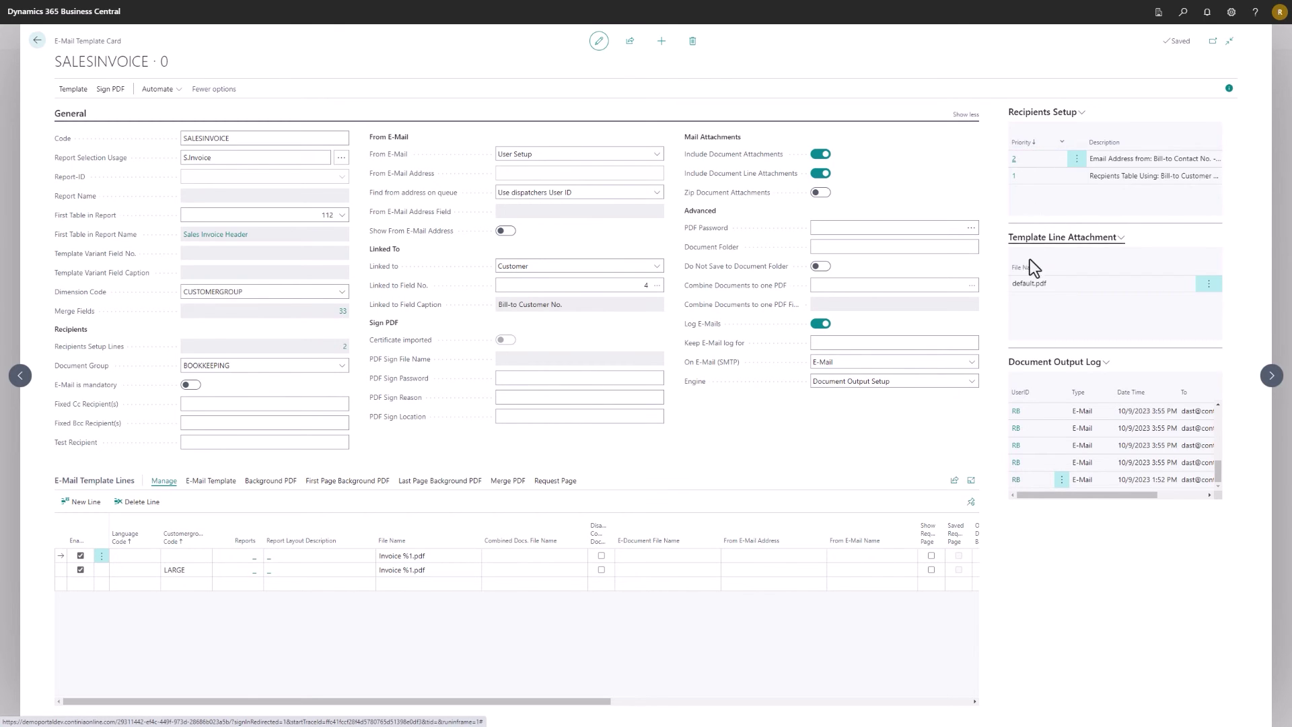
left_click(57, 571)
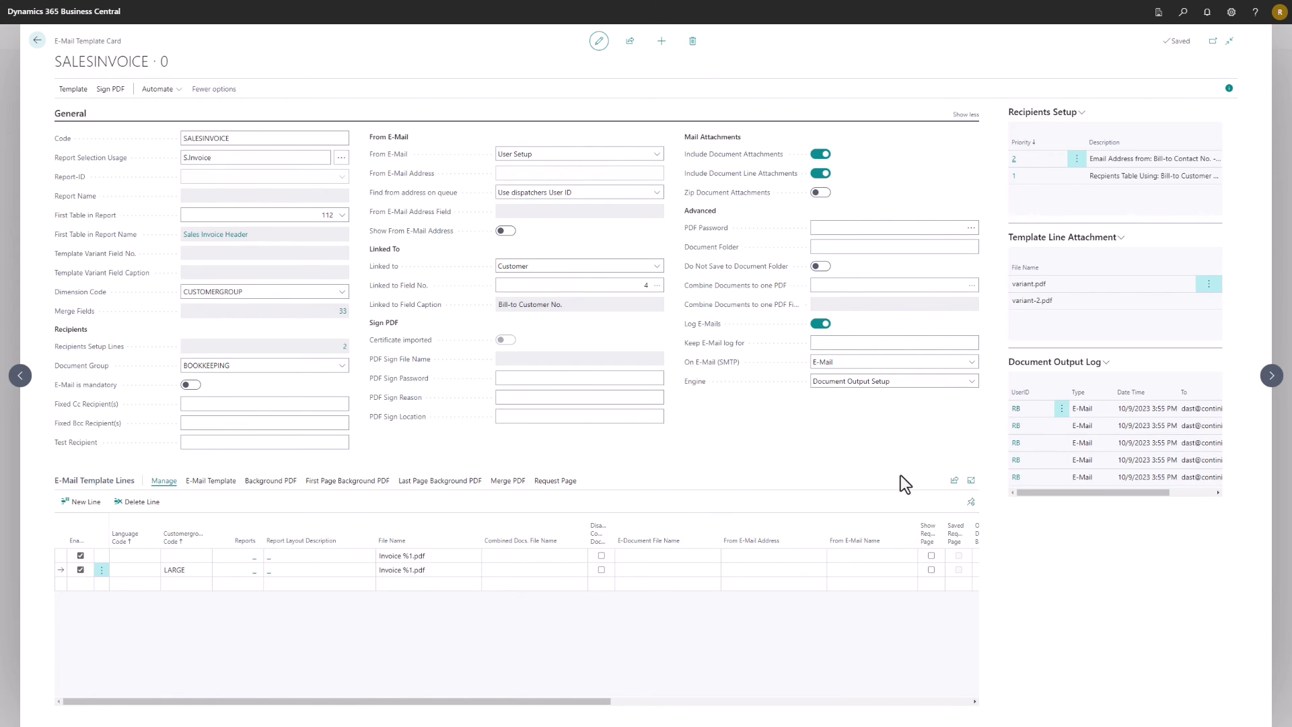
Select the first template line to show its default.pdf attachment.
left_click(64, 559)
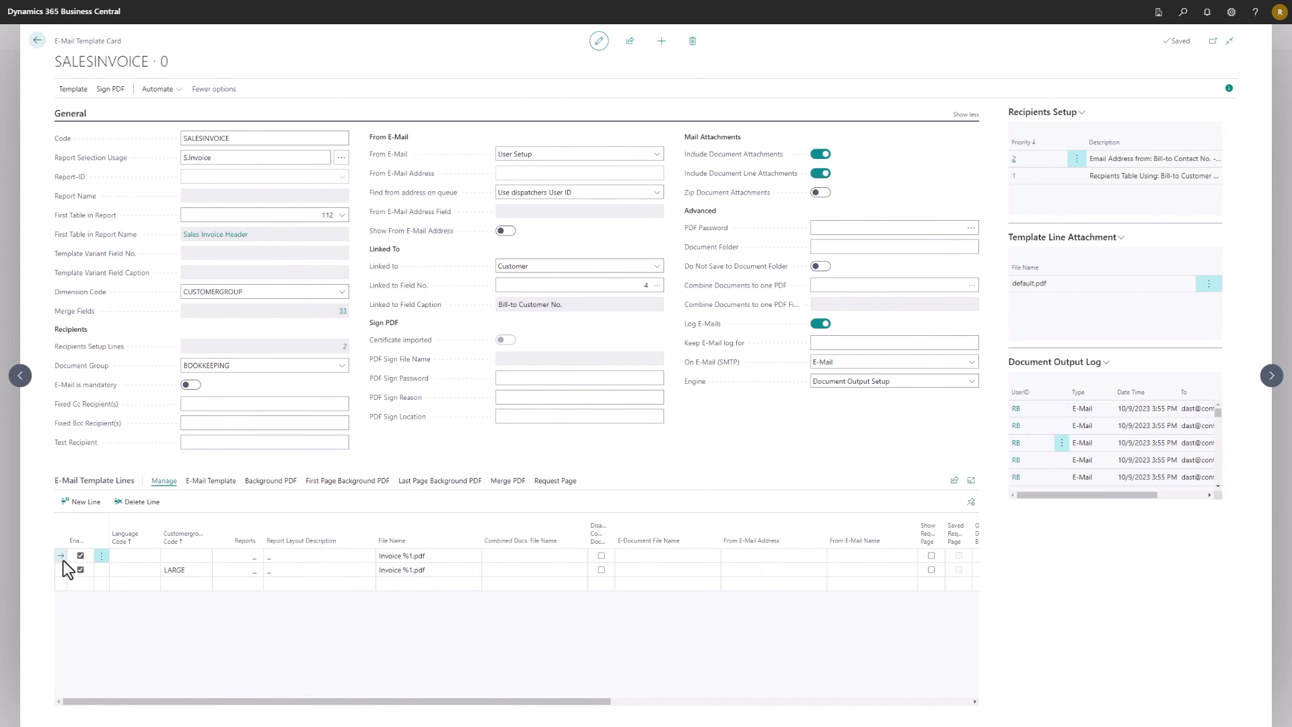